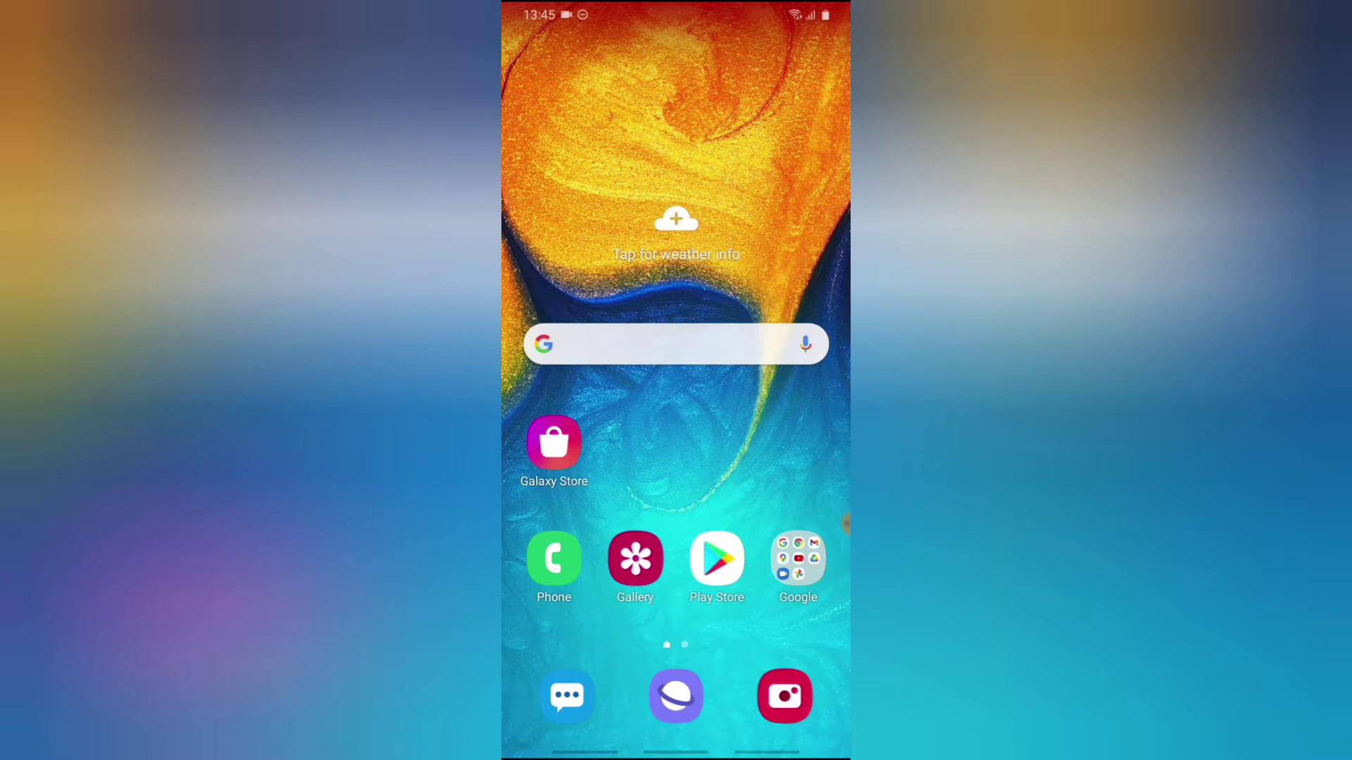
Launch Telegram from the Android app drawer
drag(676, 528, 676, 264)
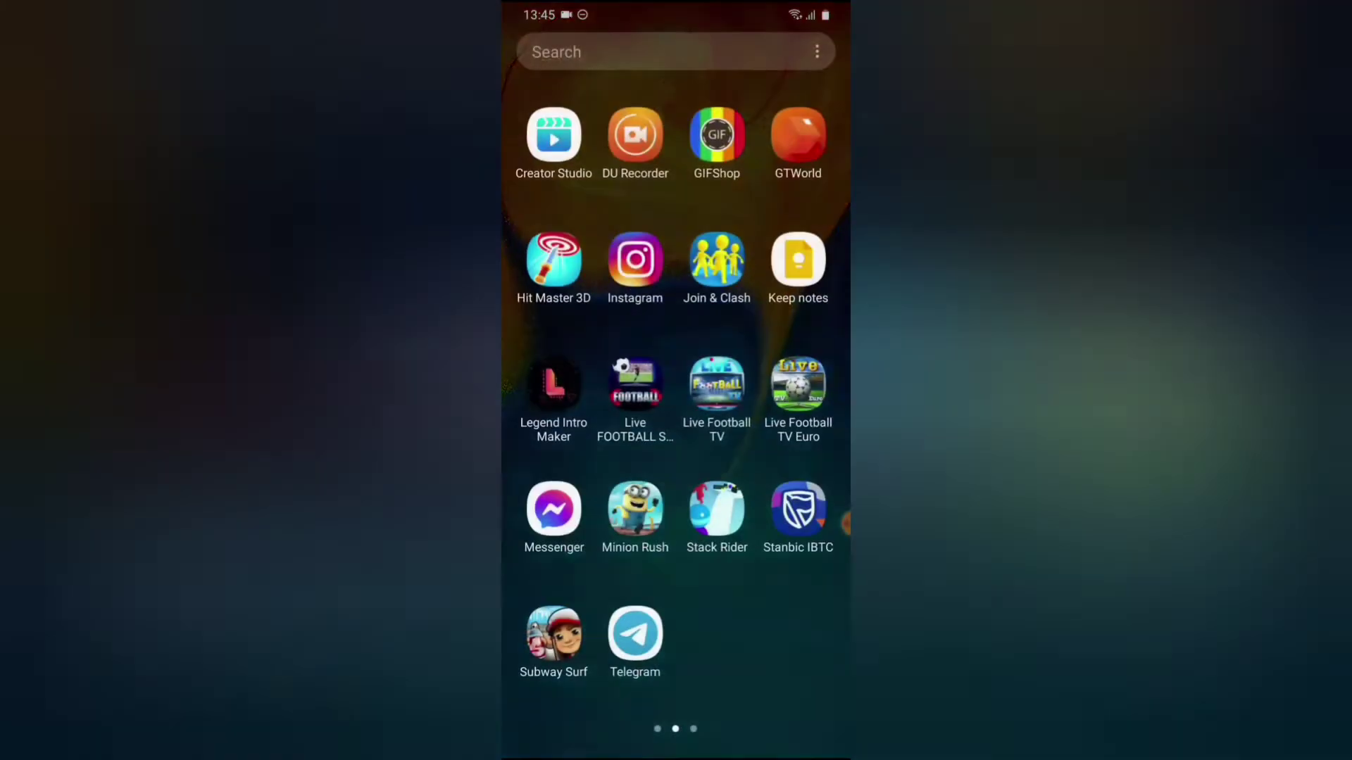
click(636, 632)
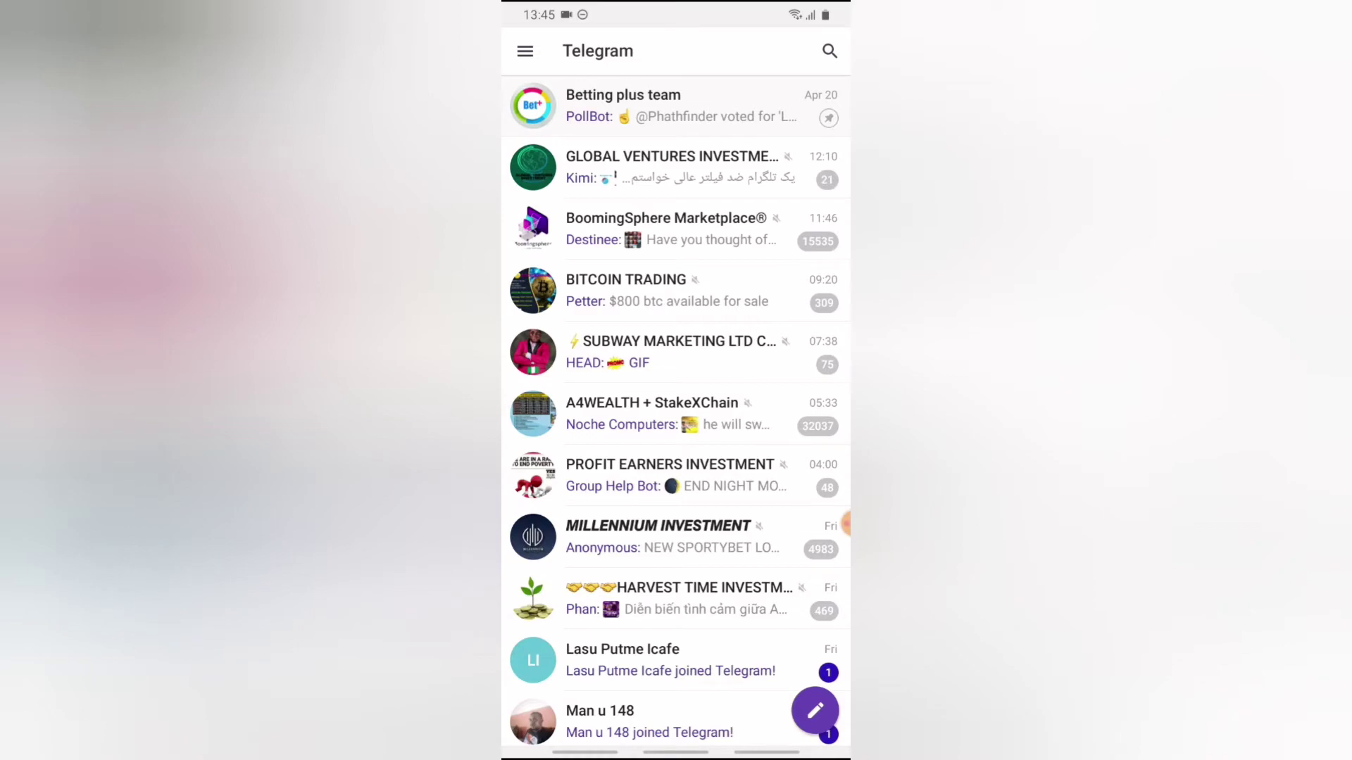
scroll(677, 423, down, 5)
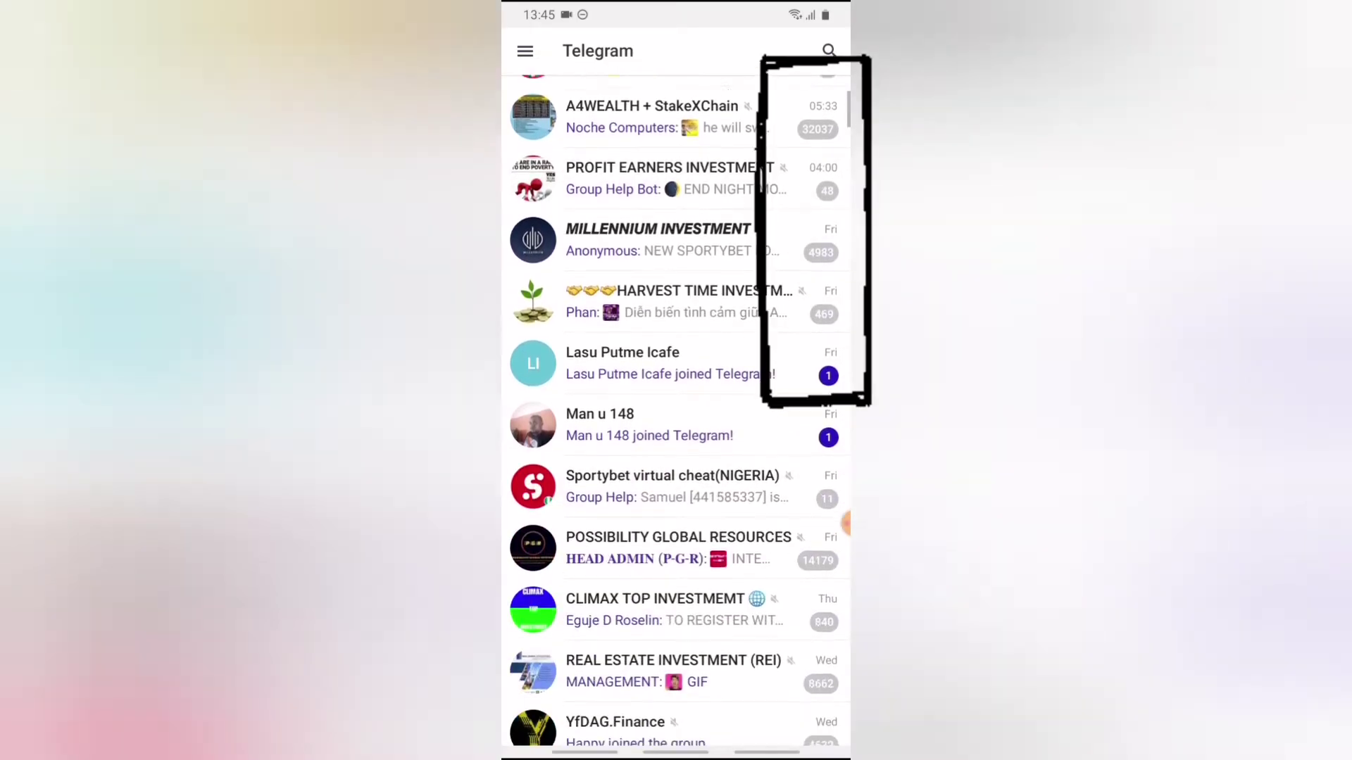
scroll(676, 423, down, 3)
scroll(677, 423, down, 3)
scroll(676, 423, down, 2)
scroll(676, 422, down, 3)
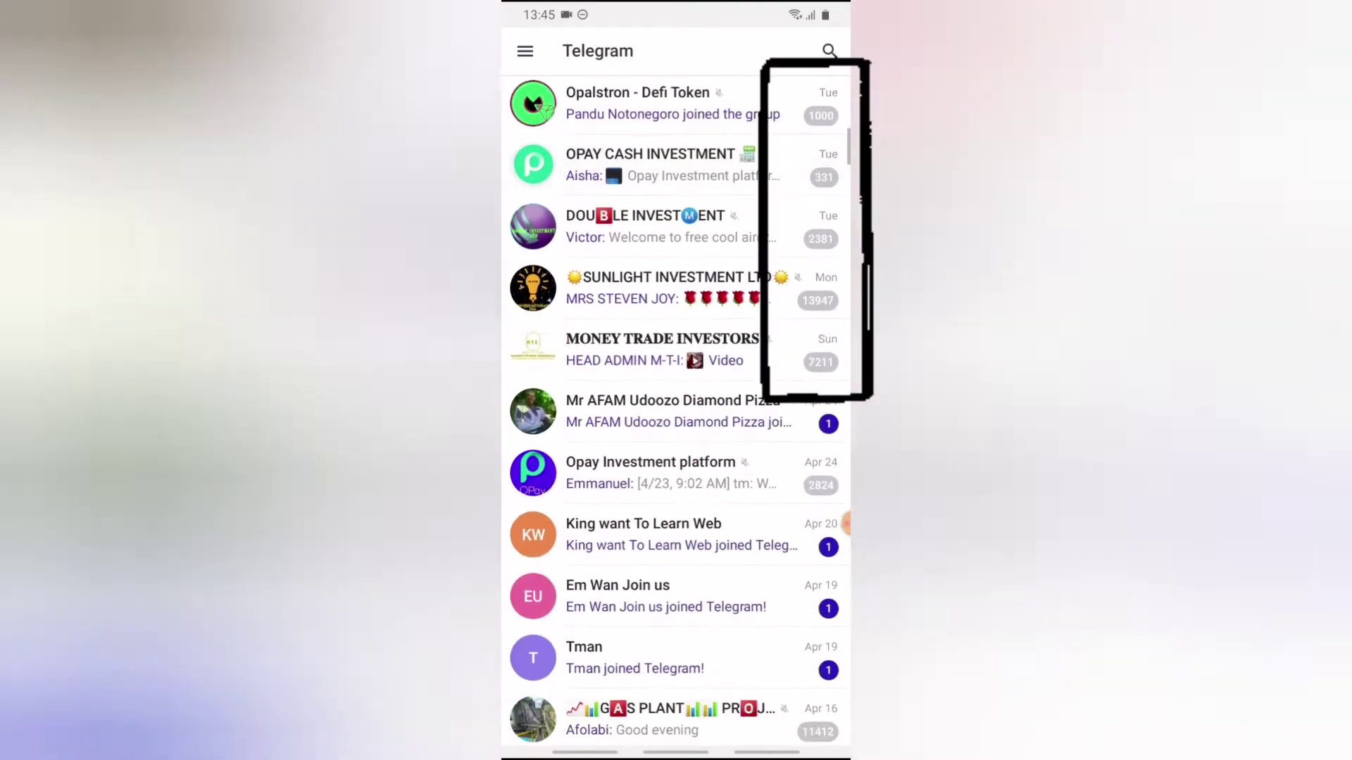
scroll(676, 422, down, 2)
scroll(676, 423, down, 2)
scroll(676, 423, down, 3)
scroll(676, 422, down, 1)
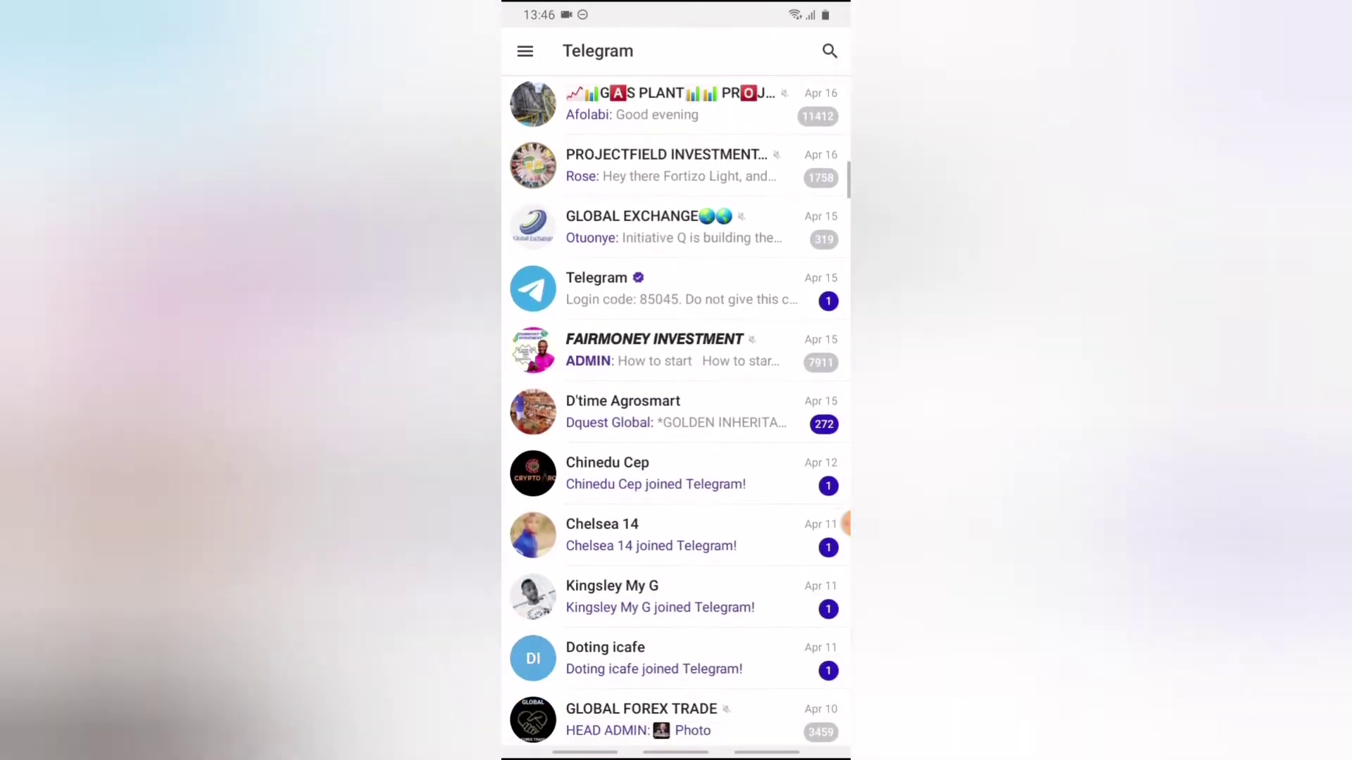
scroll(676, 423, down, 4)
scroll(676, 424, down, 2)
scroll(677, 423, down, 2)
scroll(677, 422, down, 3)
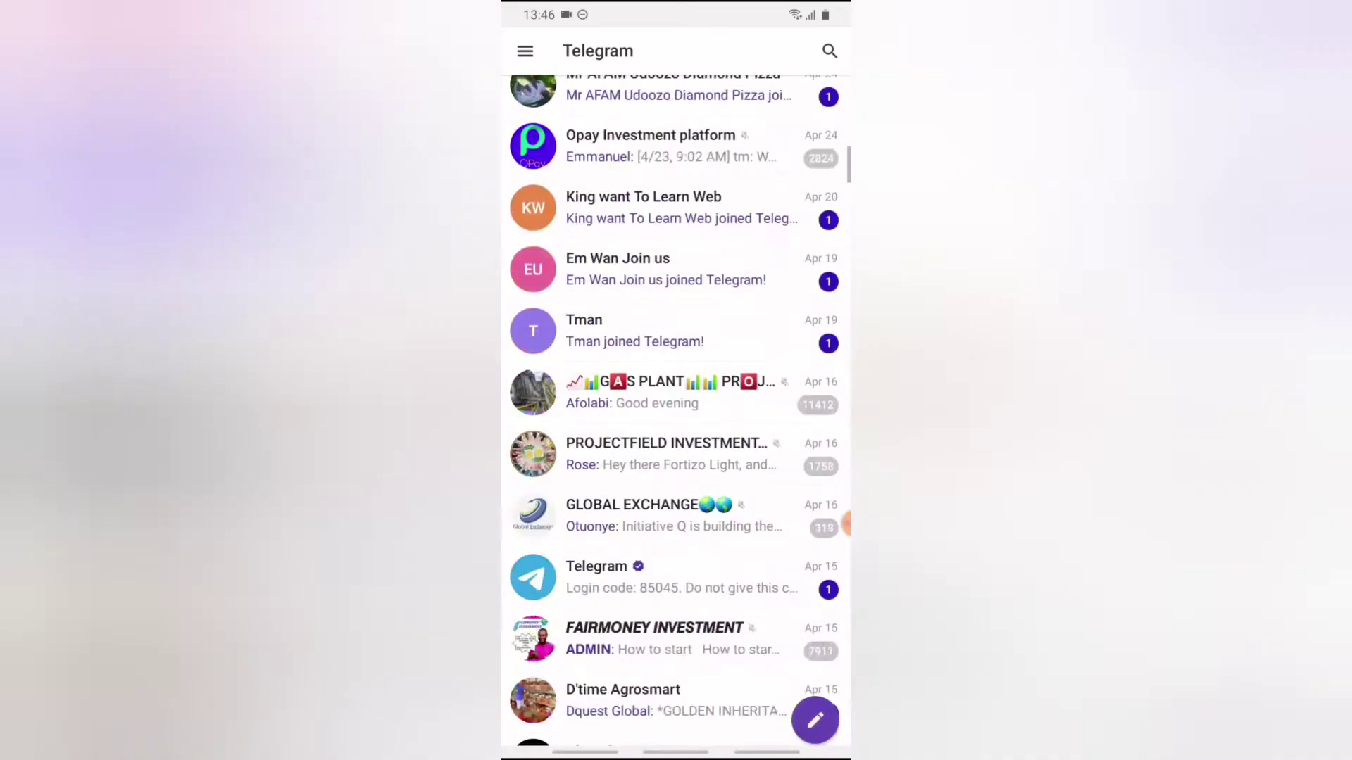
scroll(676, 422, down, 3)
scroll(676, 422, down, 2)
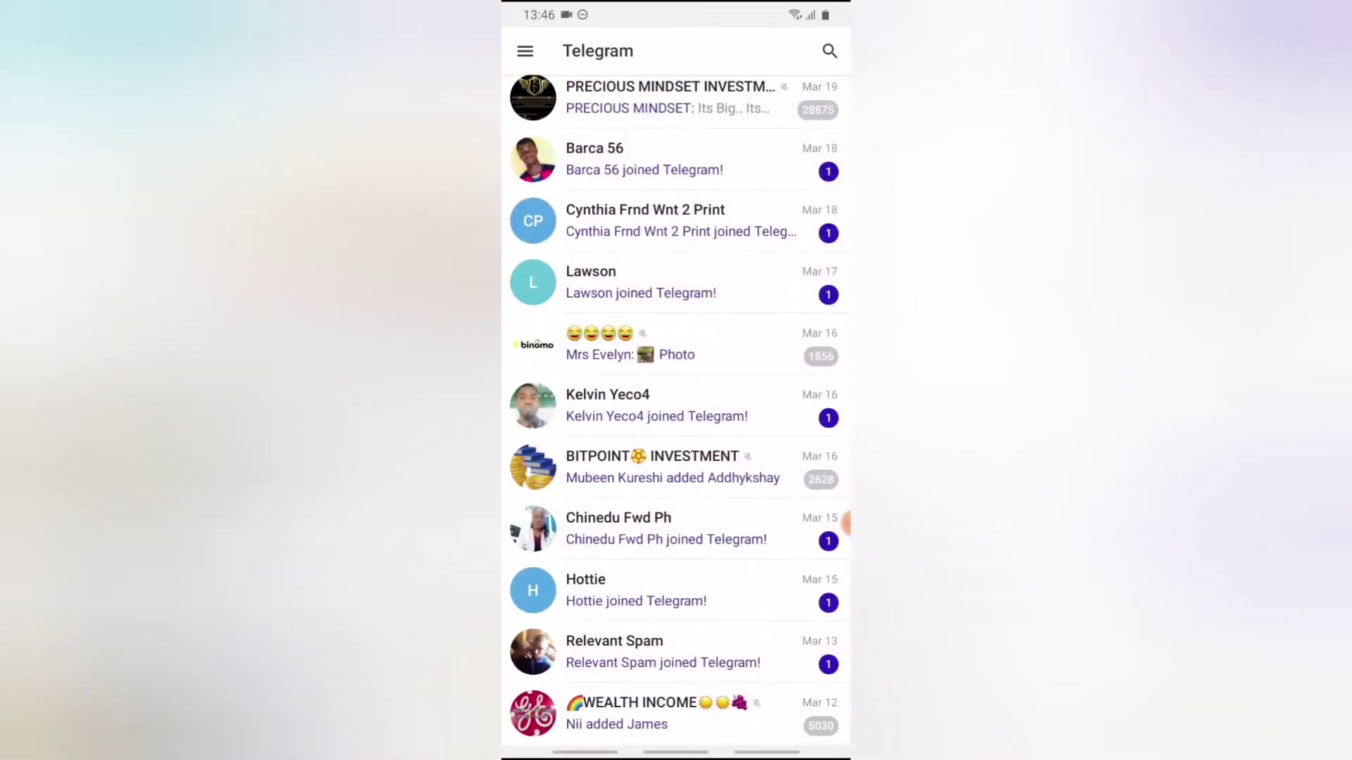
scroll(676, 423, up, 4)
scroll(676, 423, up, 4)
scroll(676, 422, up, 3)
scroll(676, 422, up, 1)
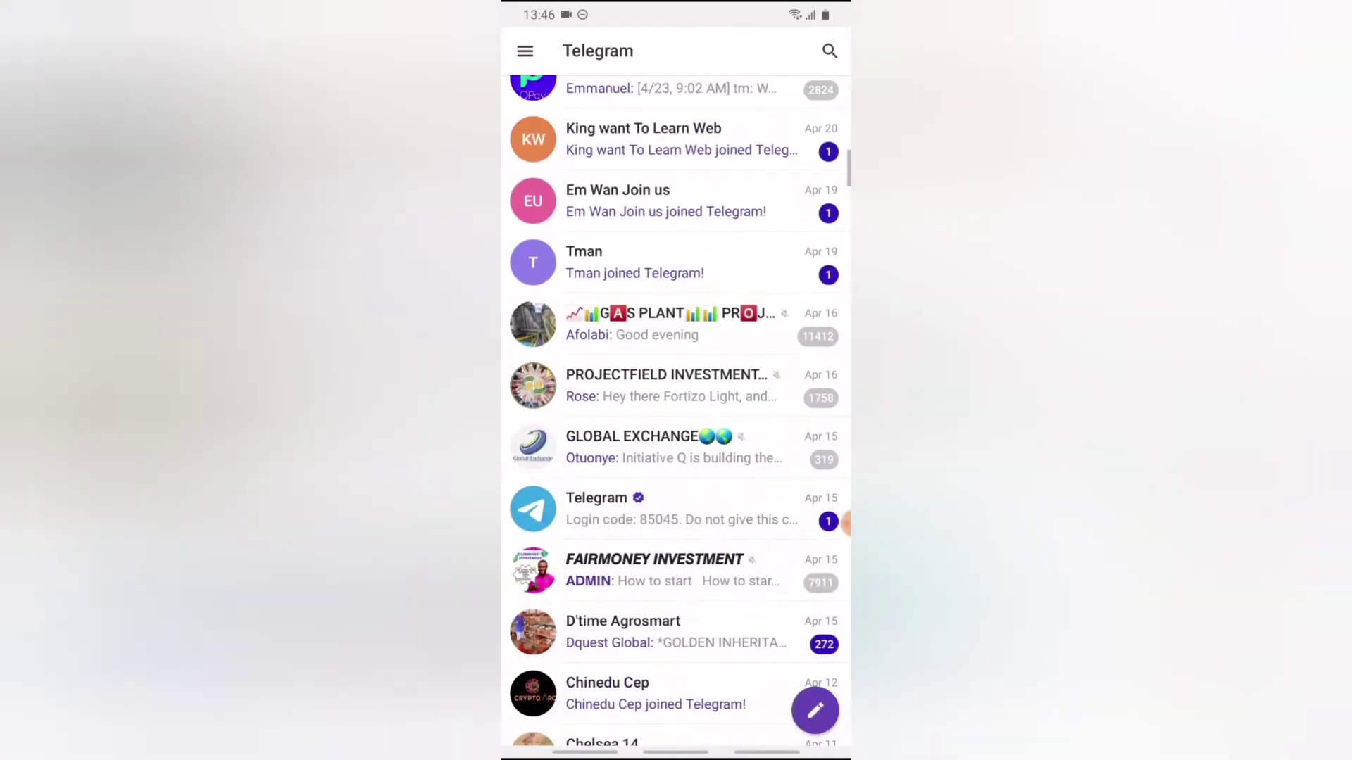
scroll(676, 423, up, 4)
scroll(677, 423, up, 2)
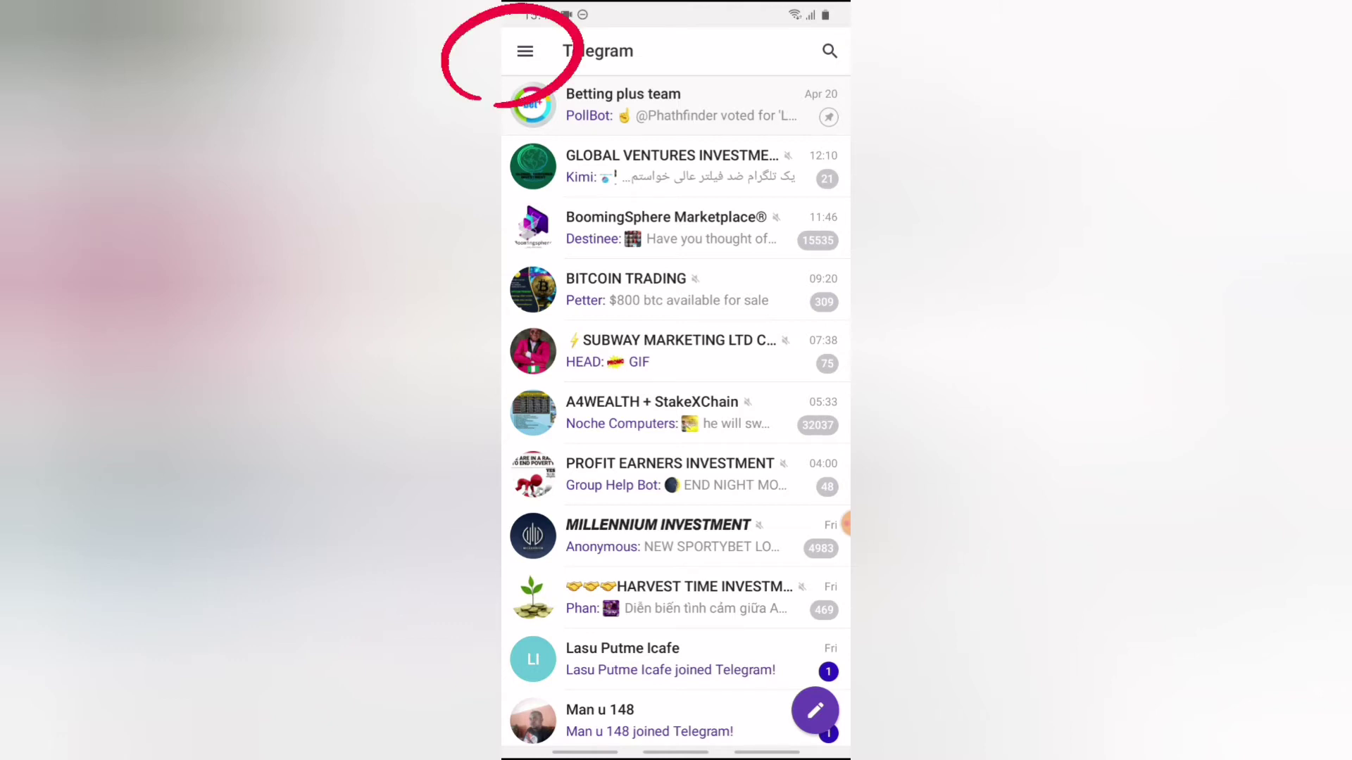
Go to Settings, then the Privacy and Security page
click(525, 51)
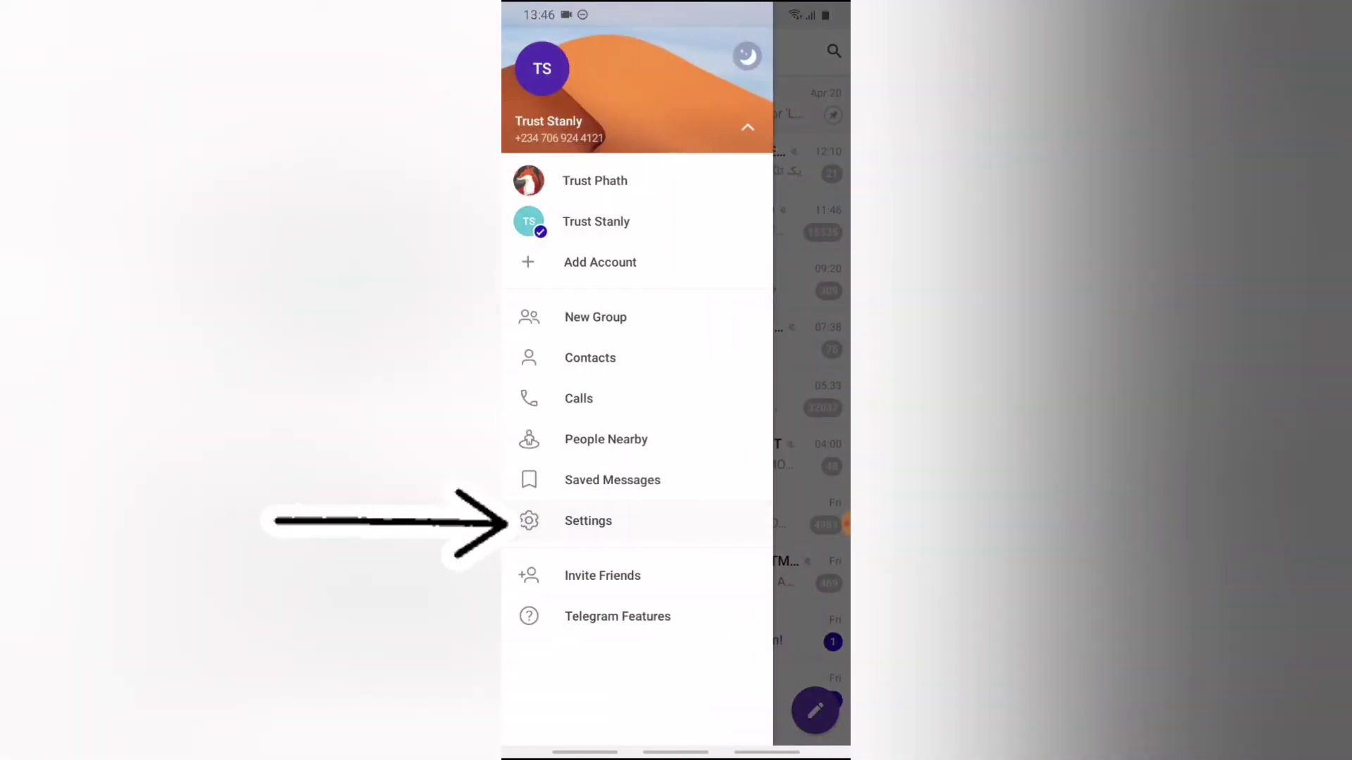
click(588, 521)
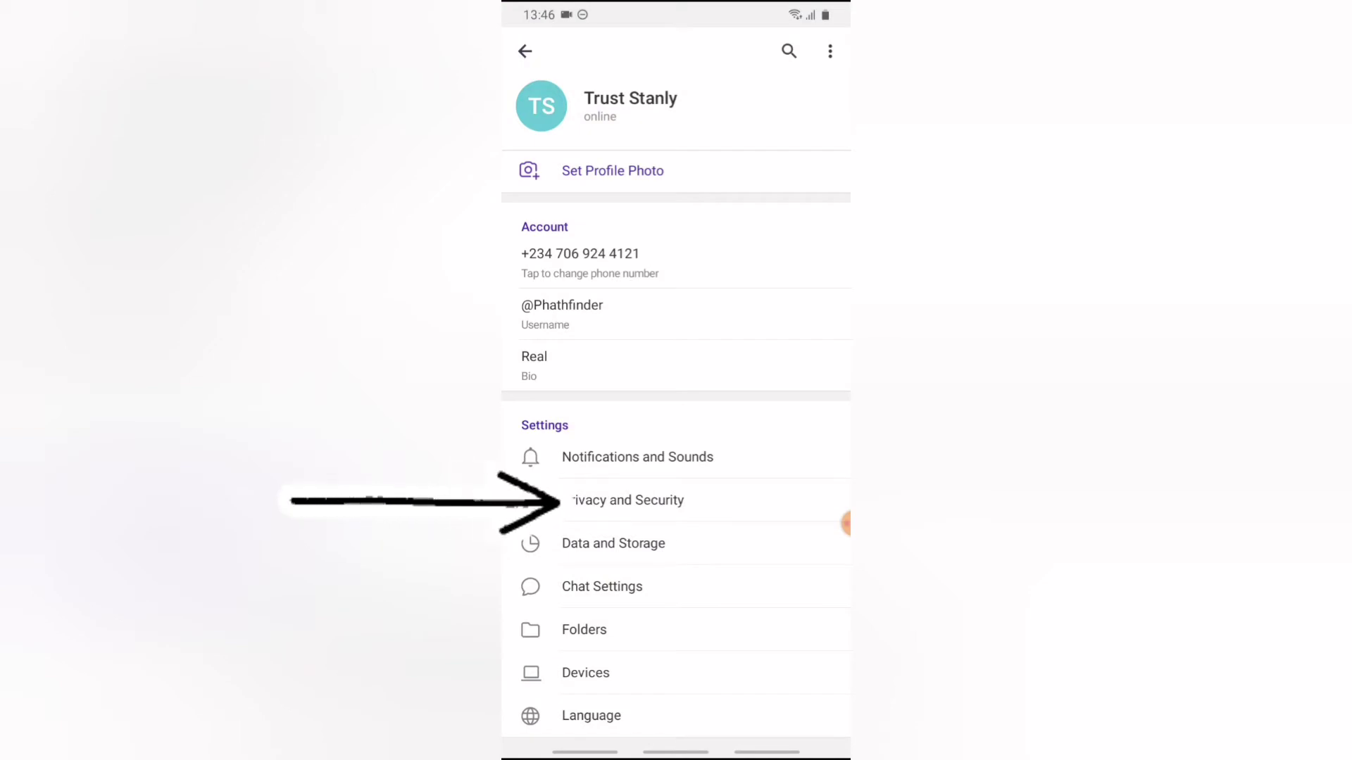
click(622, 499)
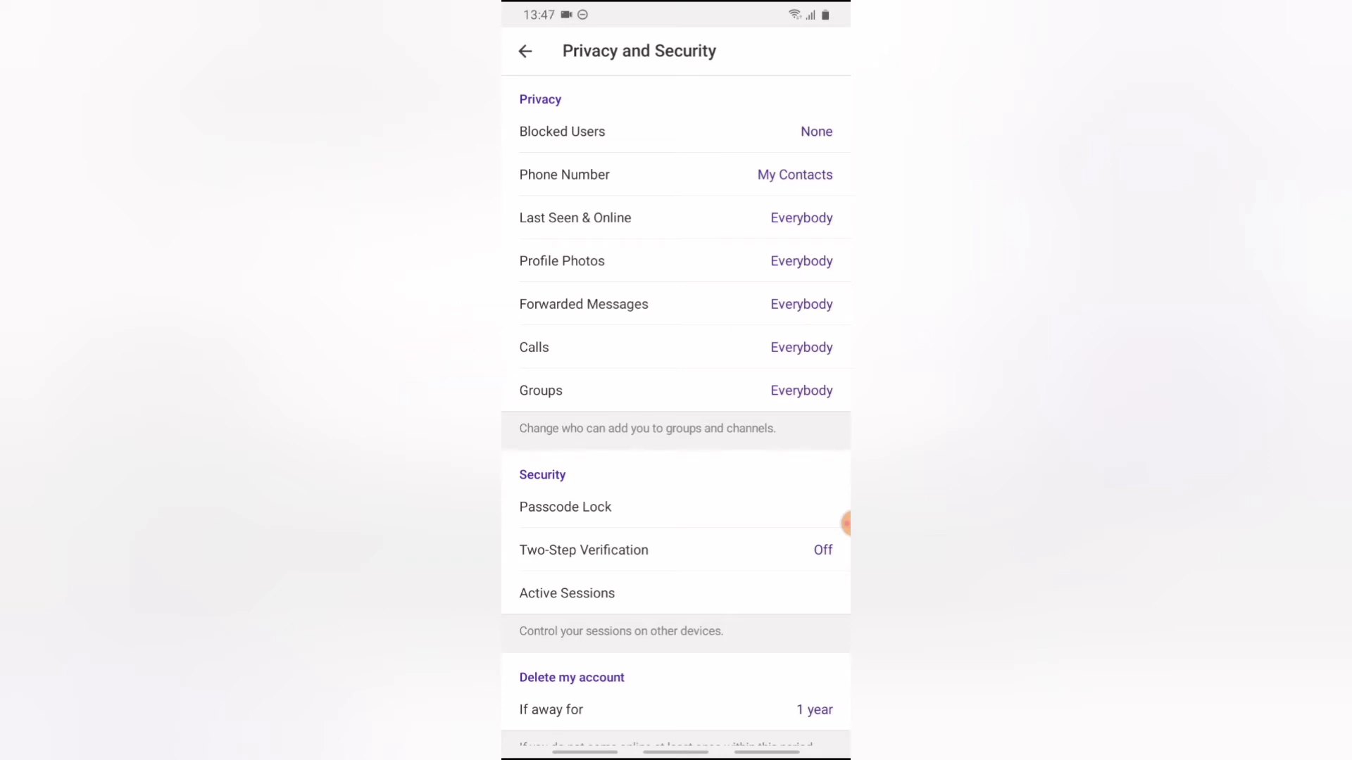
Set who can add me to groups to My Contacts
click(776, 389)
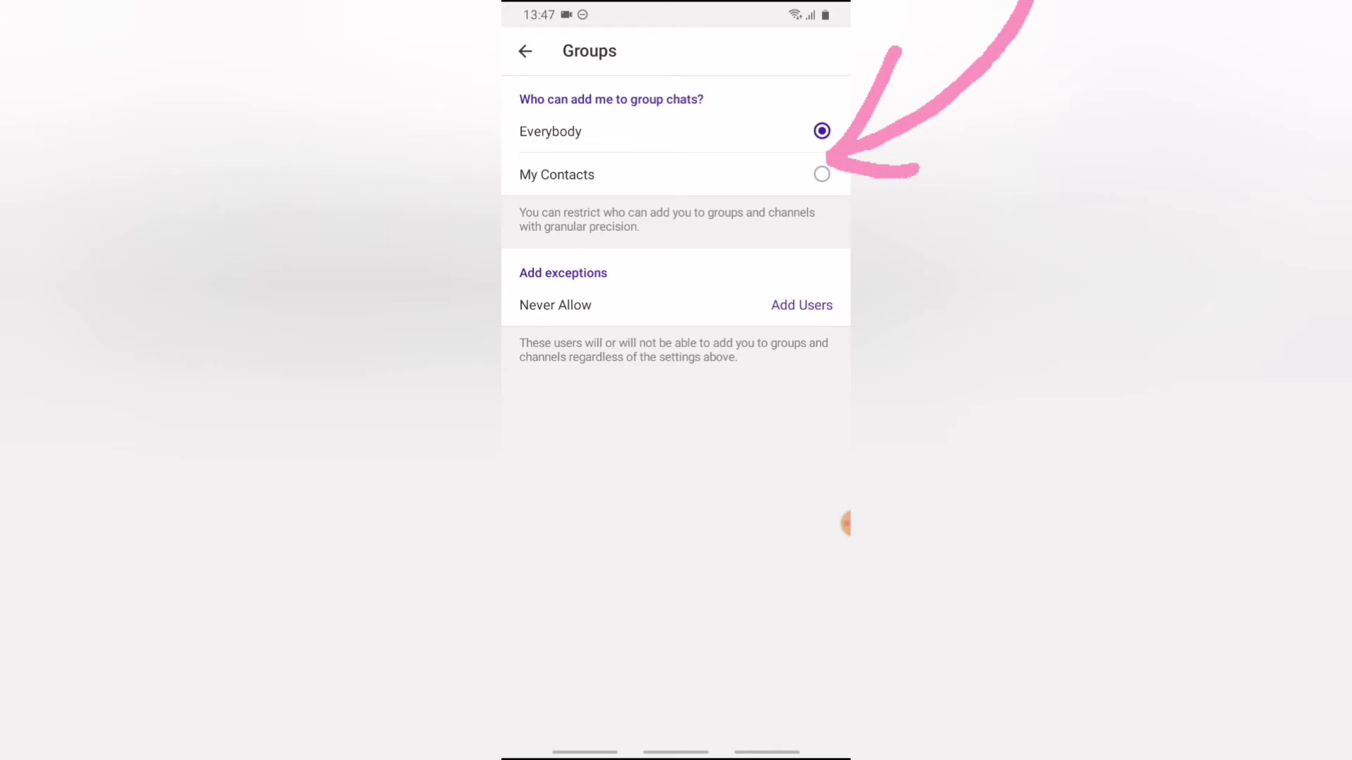
click(654, 174)
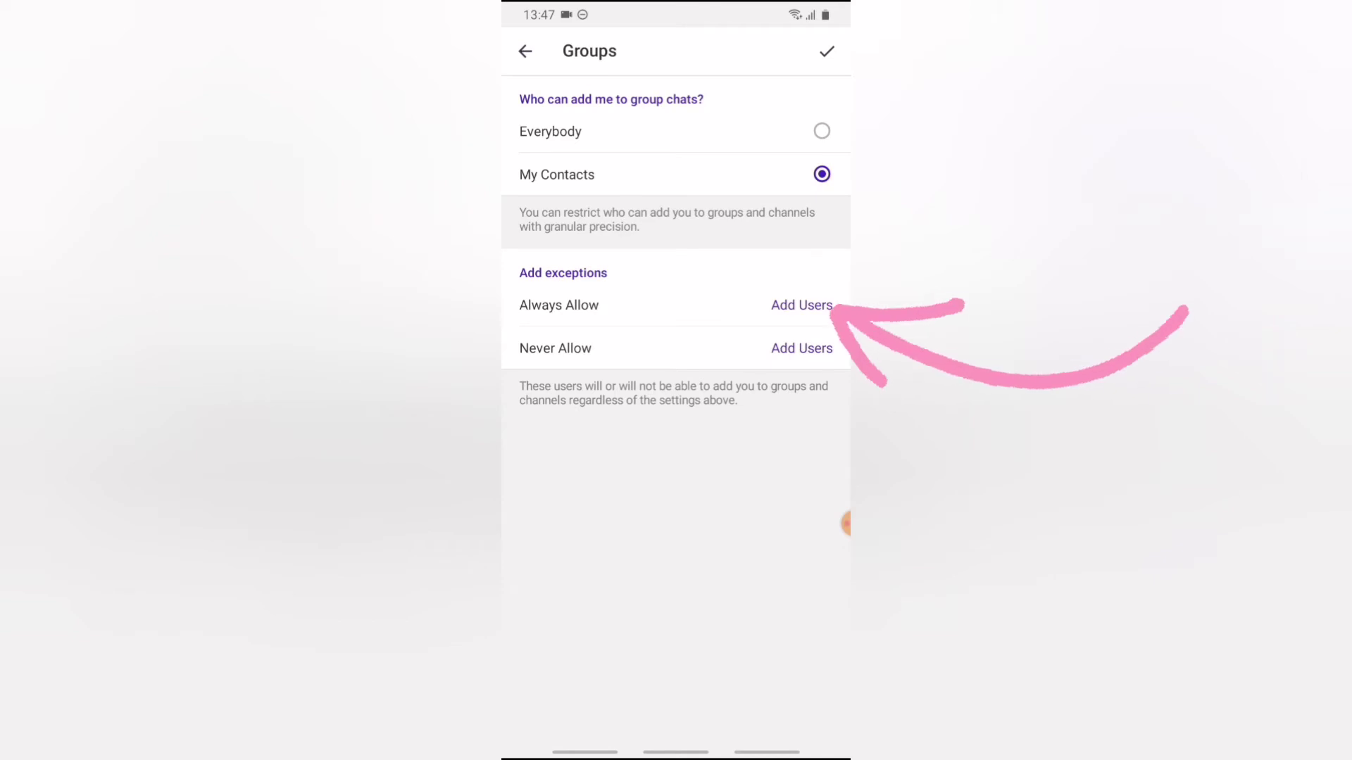
Search 'gift' and add Gift ! to the groups Always Allow list
click(800, 305)
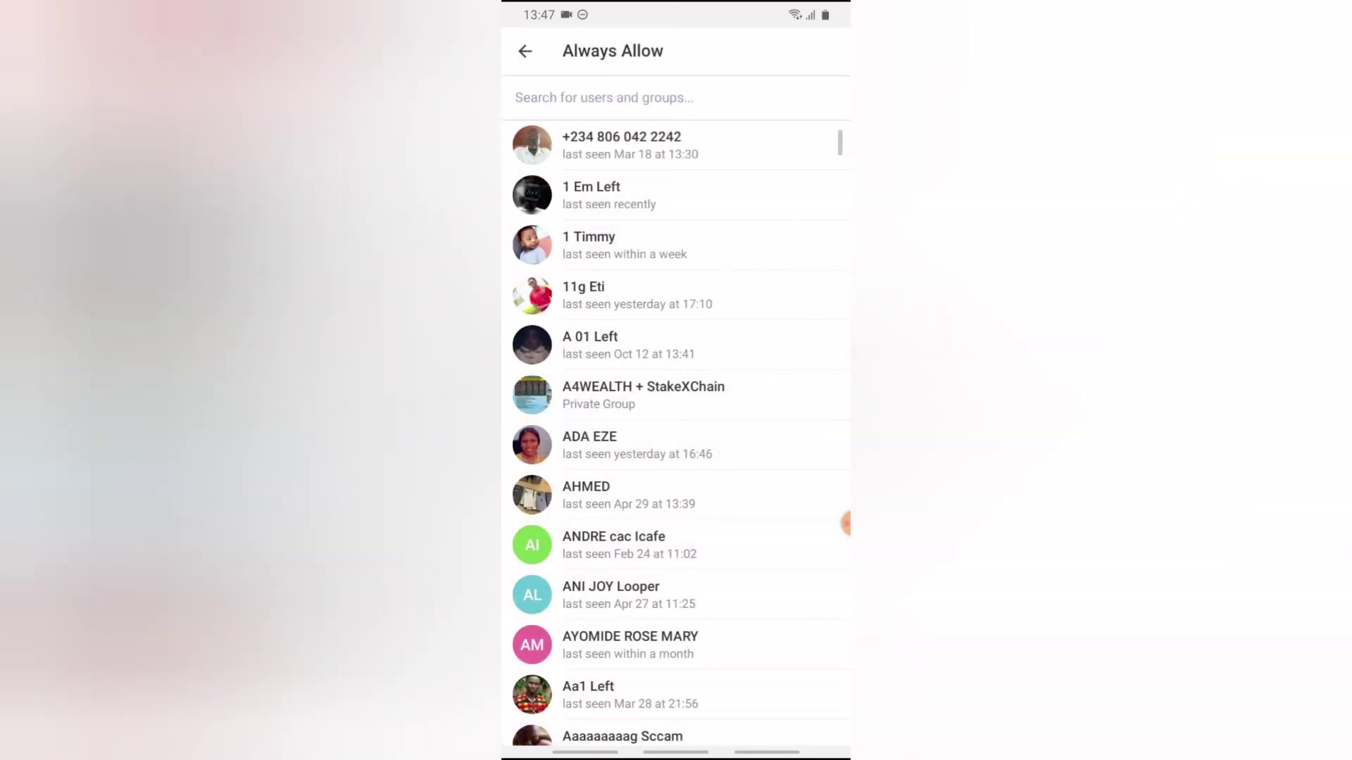
click(634, 97)
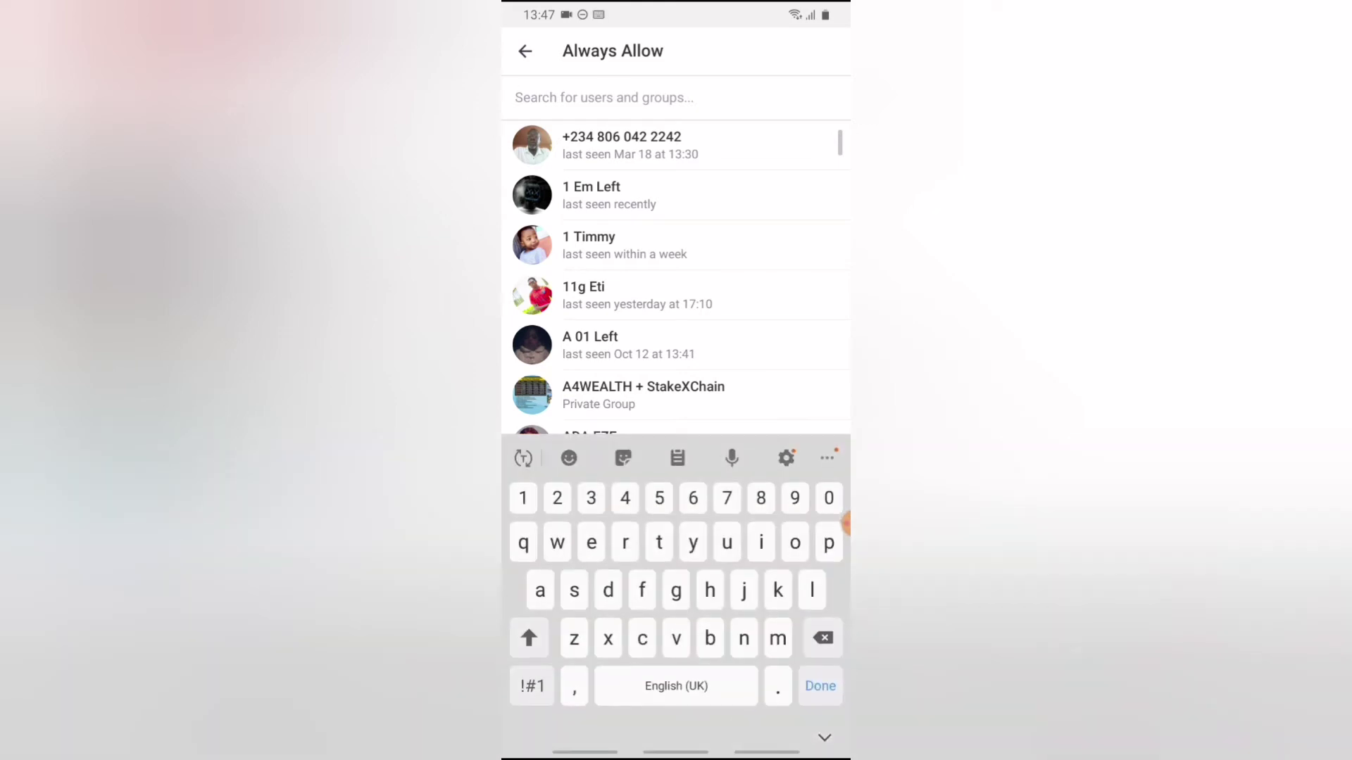
text(okaf)
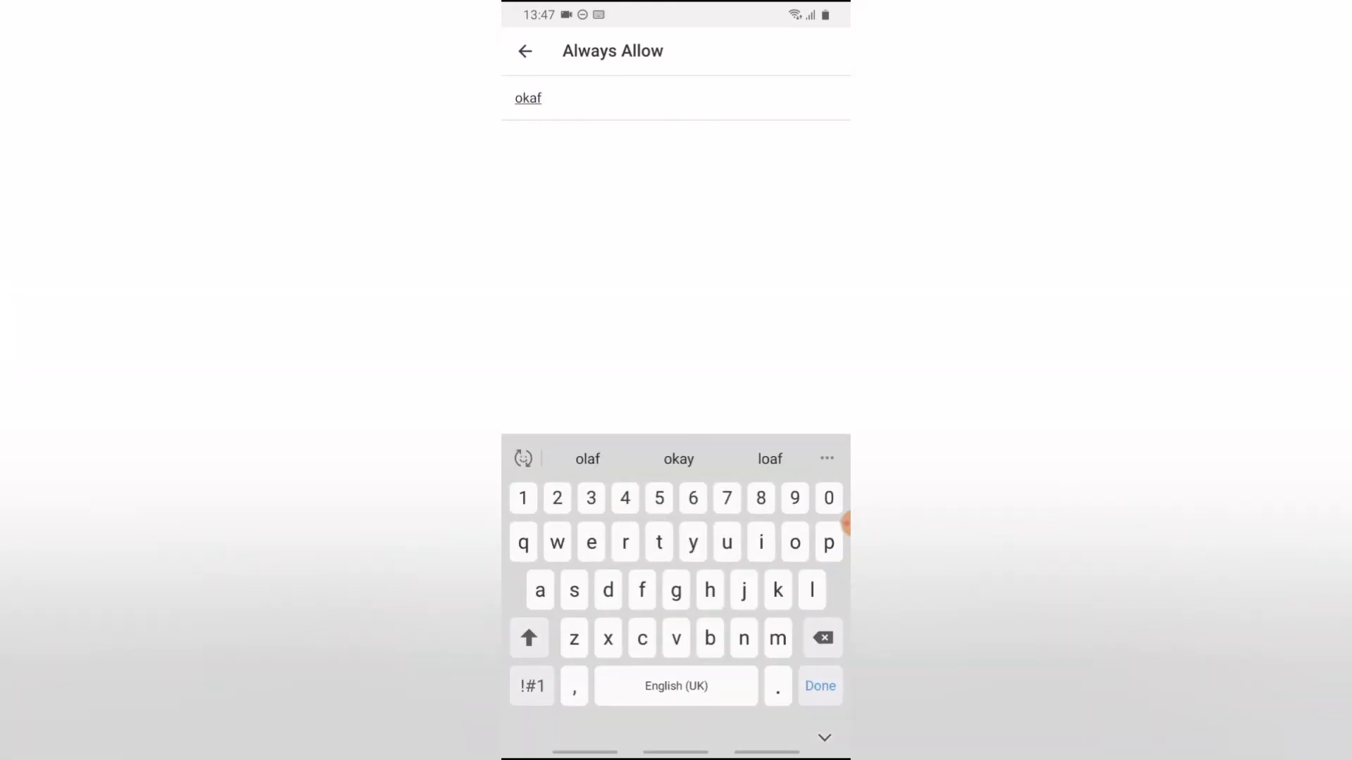
key(BackSpace)
key(BackSpace)
key(BackSpace)
text(gi)
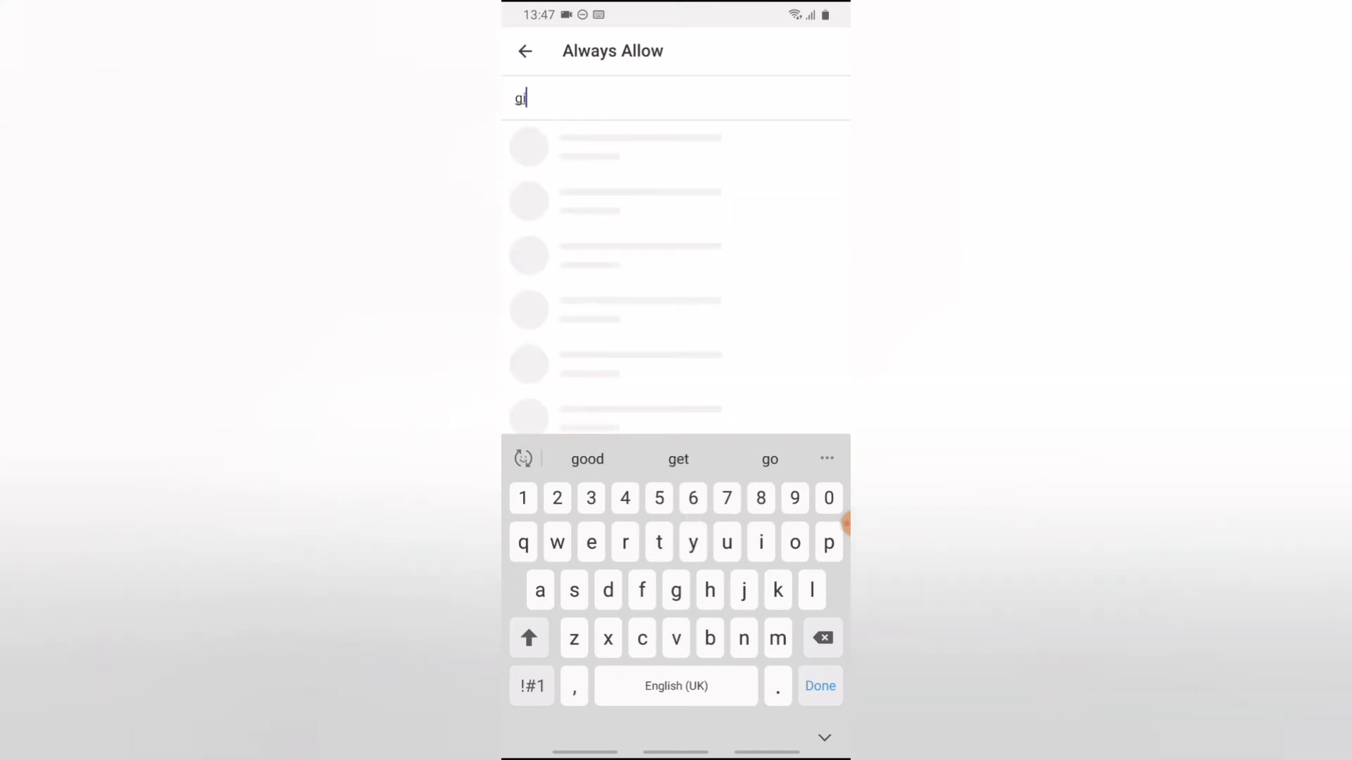
text(ft)
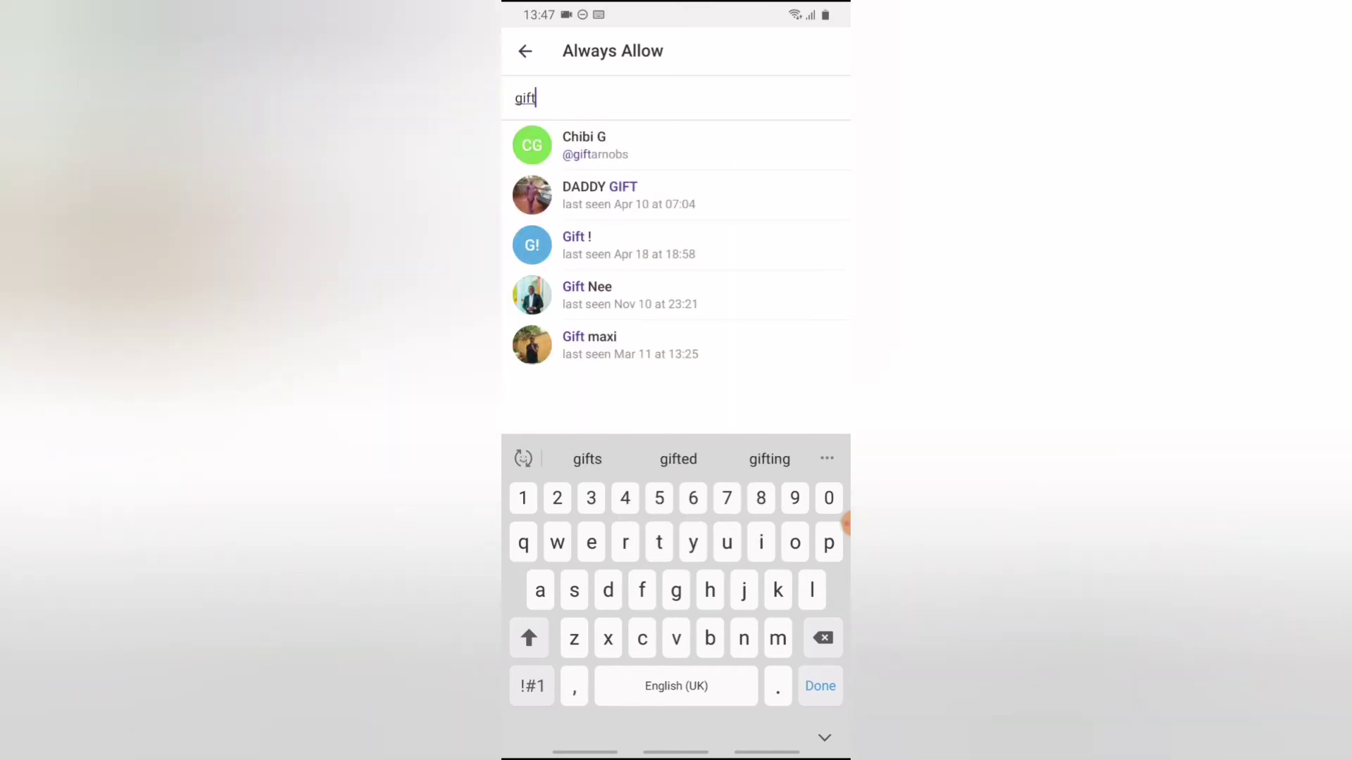
click(634, 245)
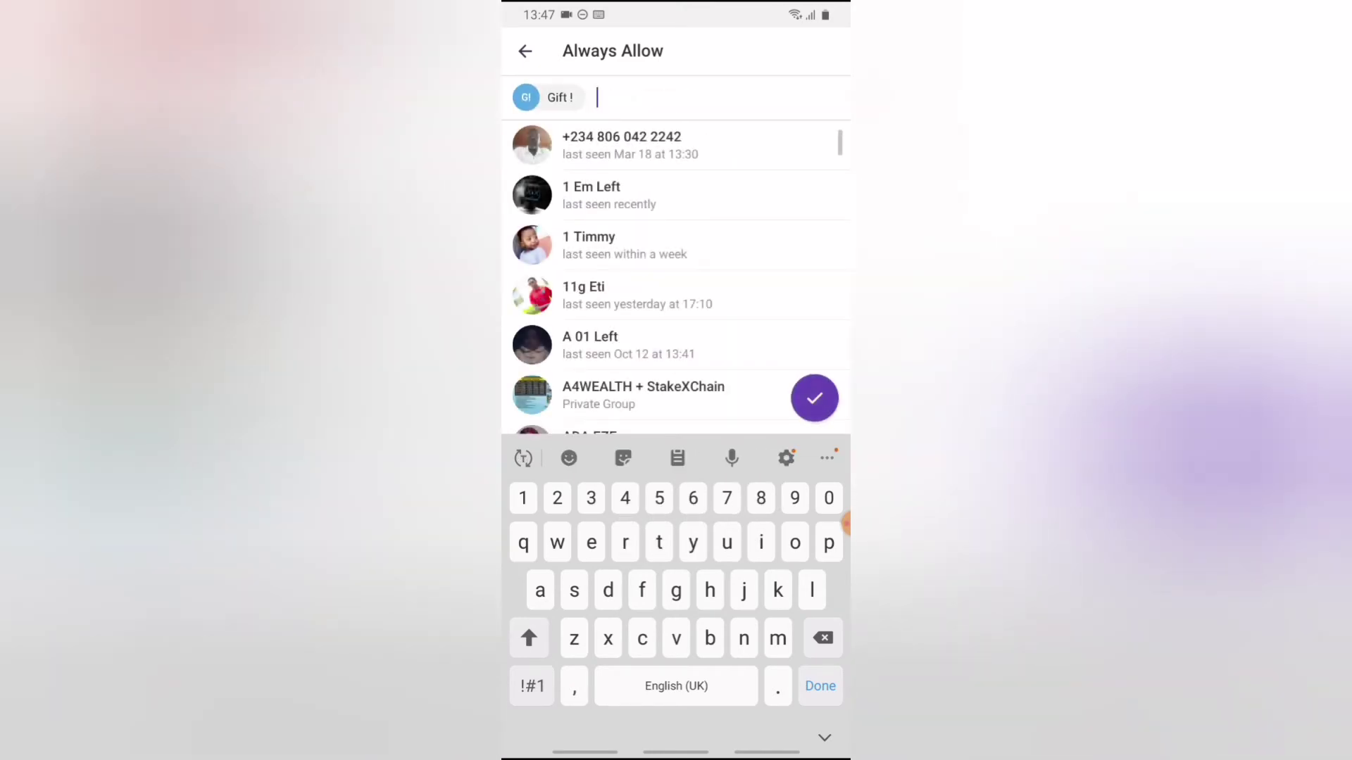
click(814, 399)
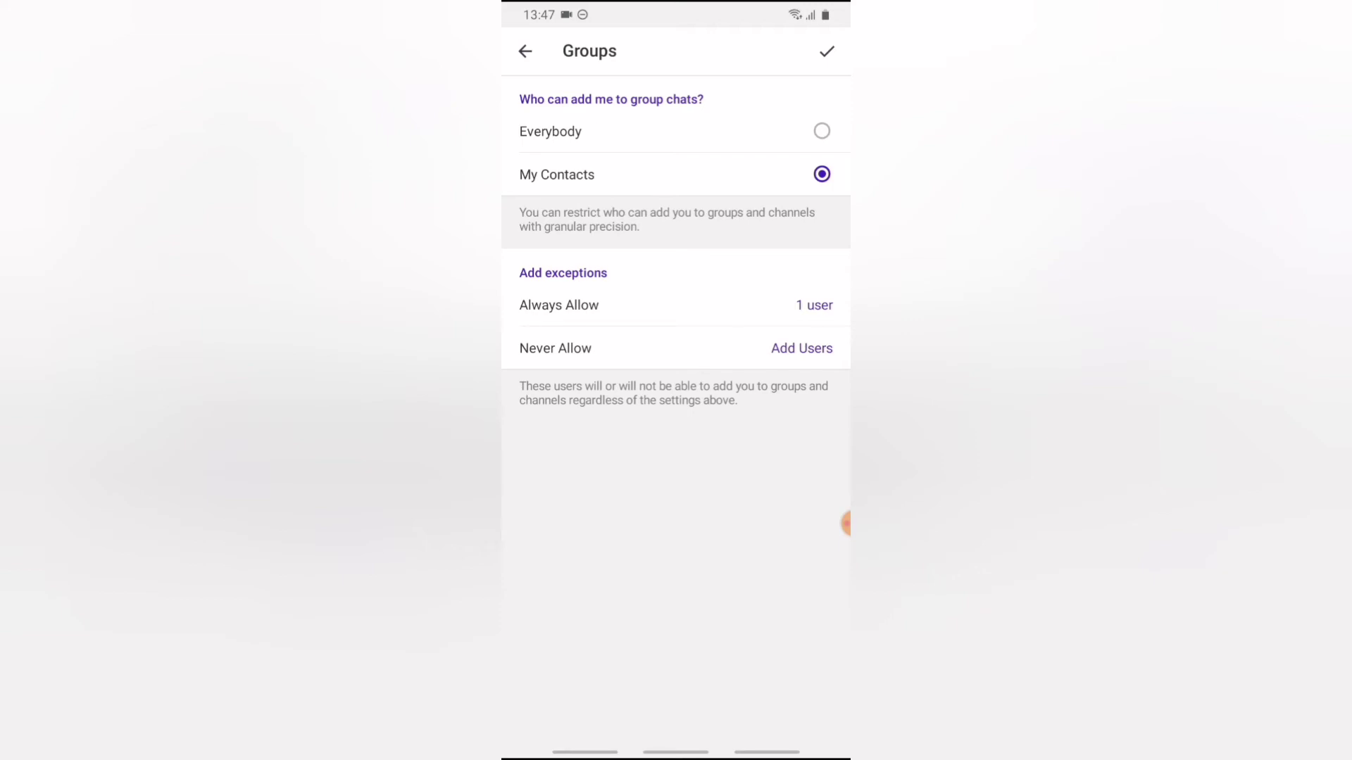
click(801, 347)
click(676, 145)
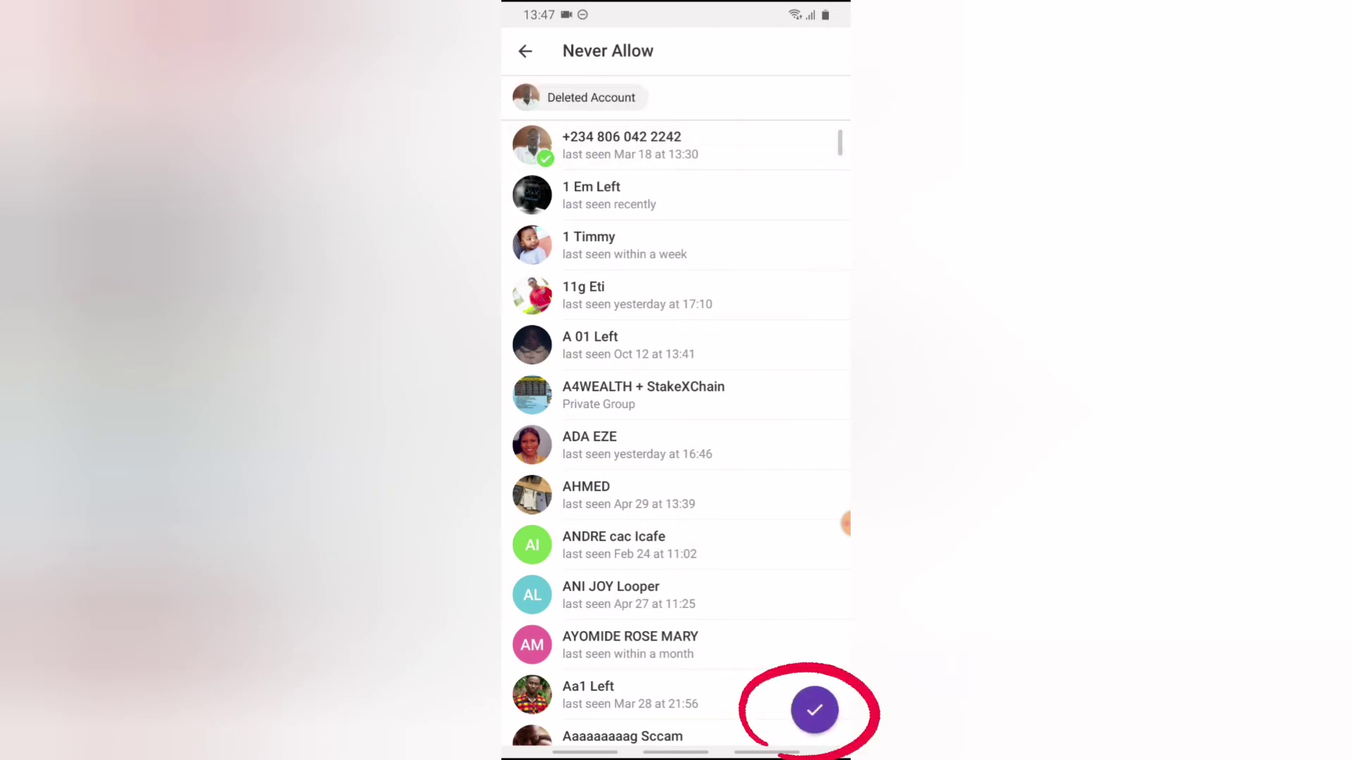
click(813, 710)
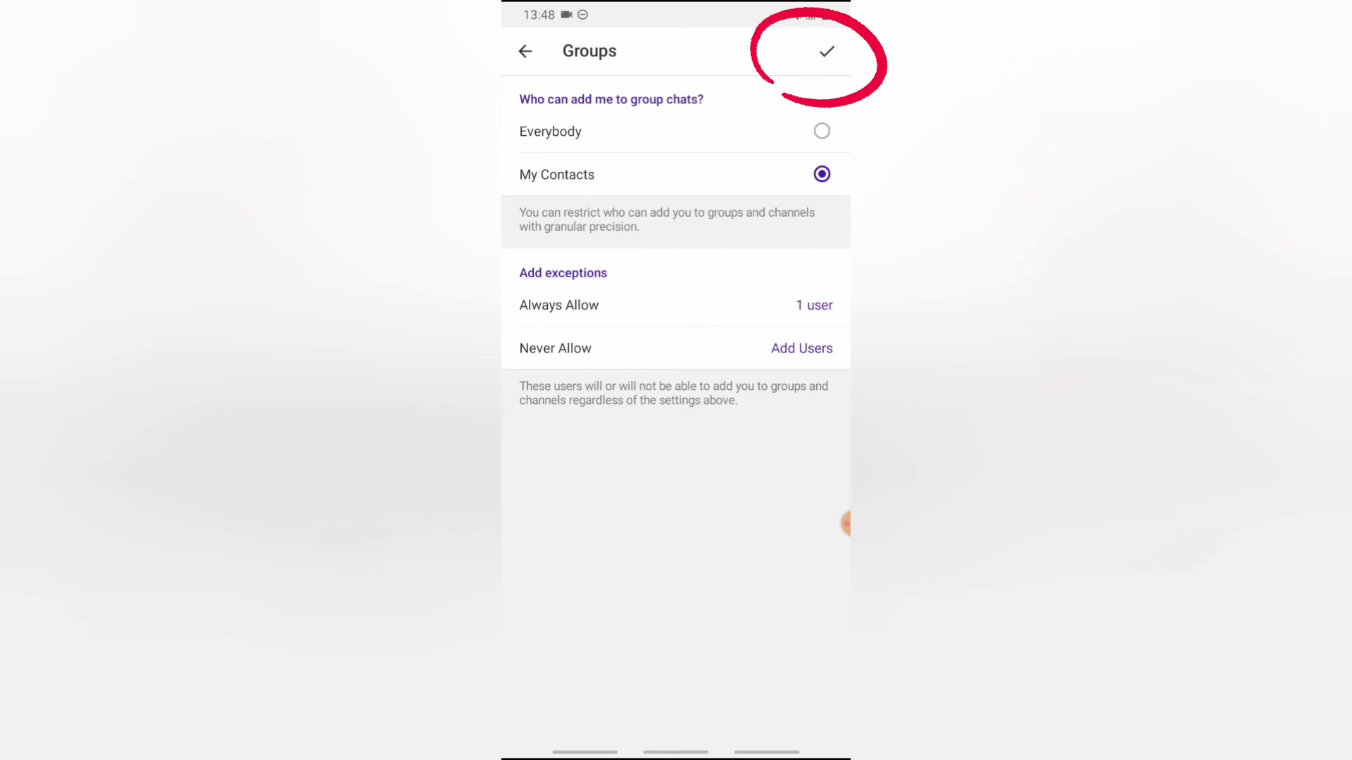
Save the Groups setting as My Contacts (+1)
click(826, 52)
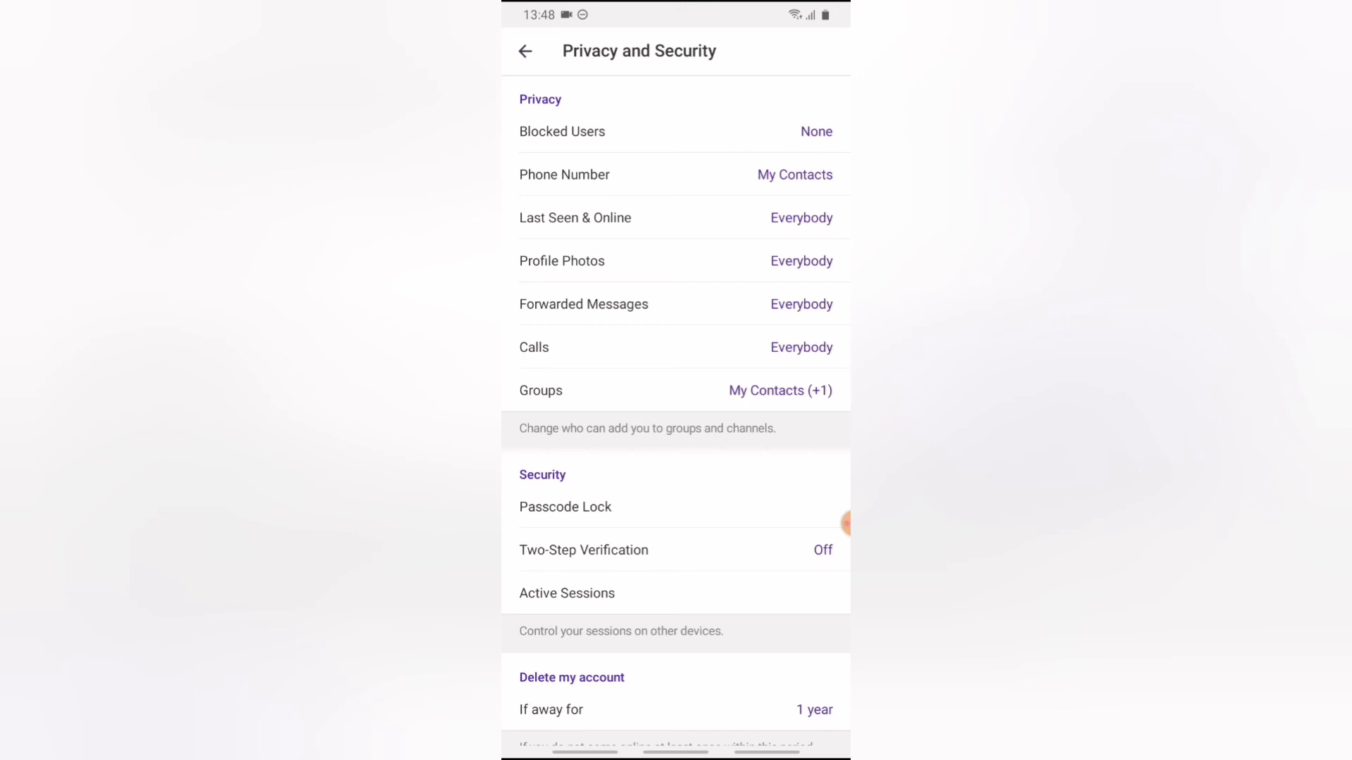
Back out of Privacy and Security and Settings to the chat list
click(526, 51)
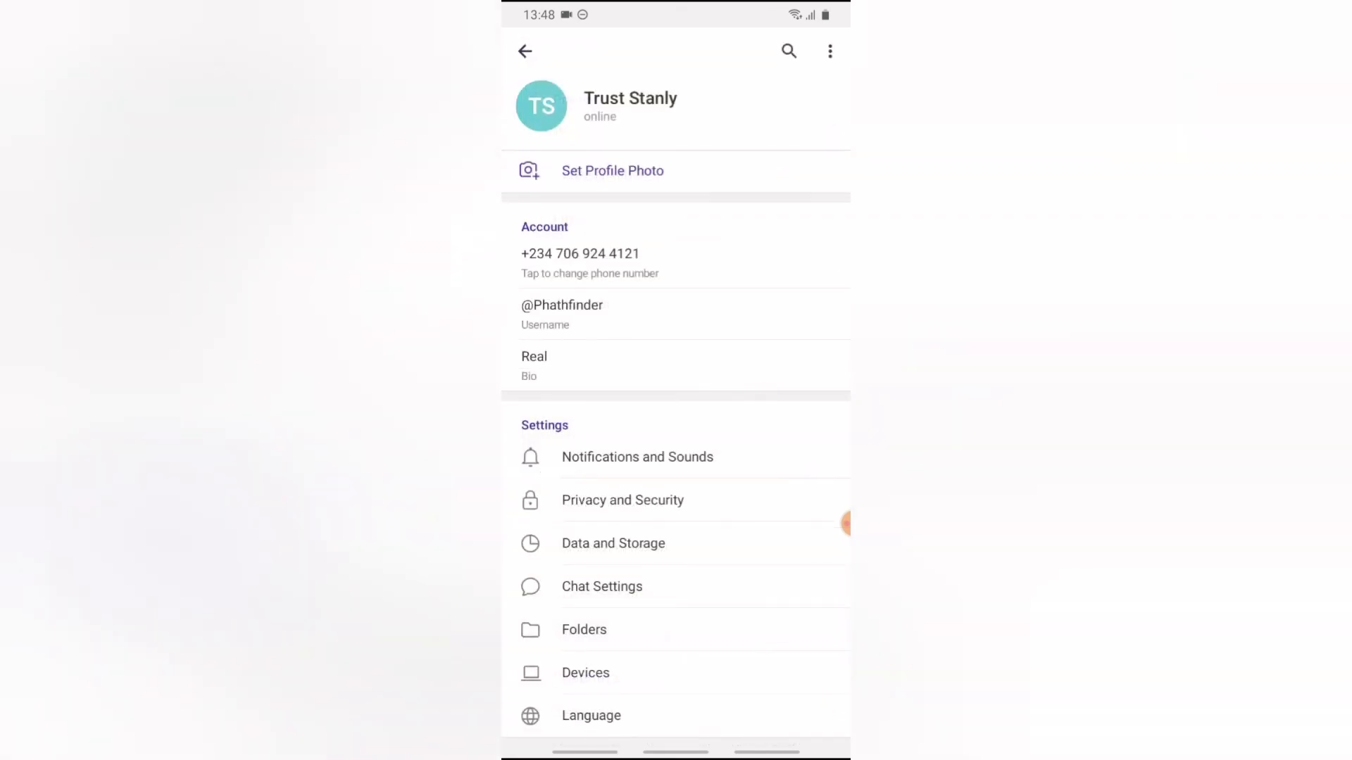
click(525, 51)
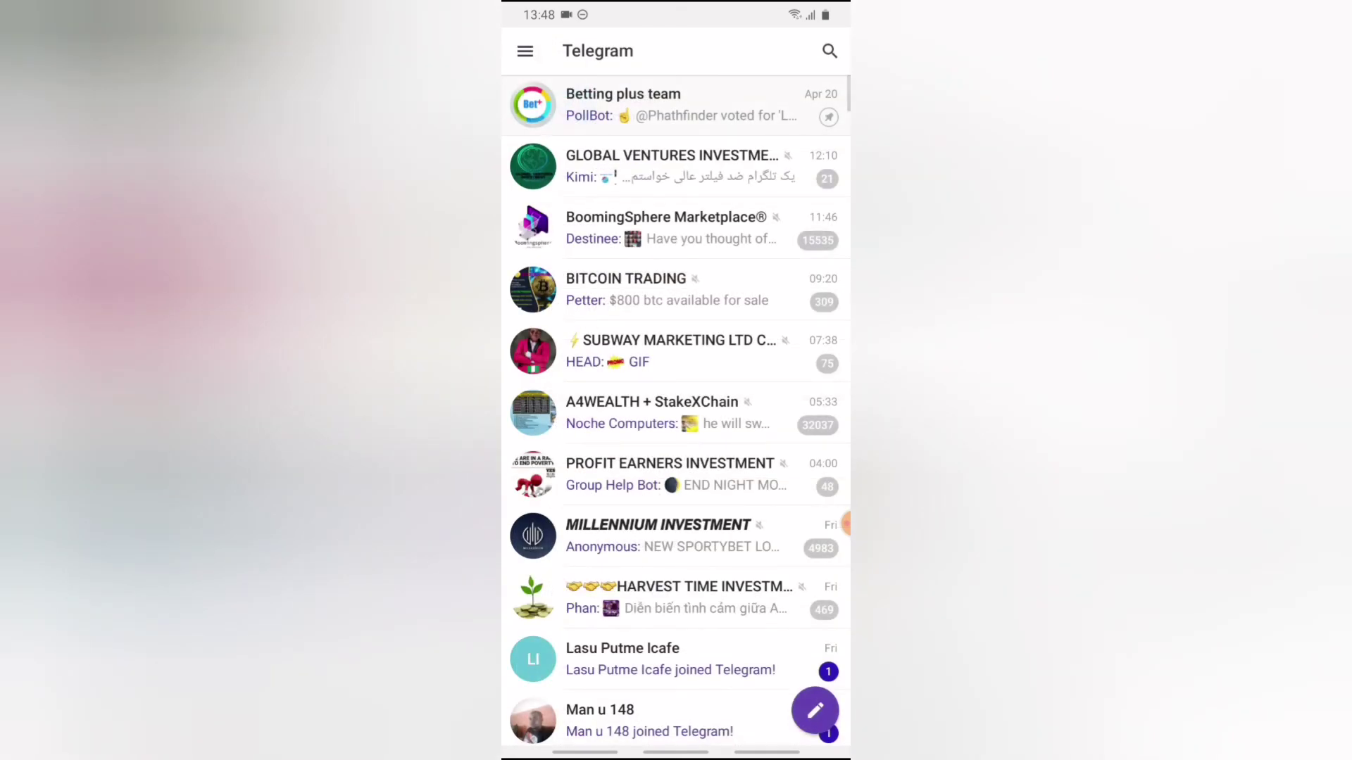